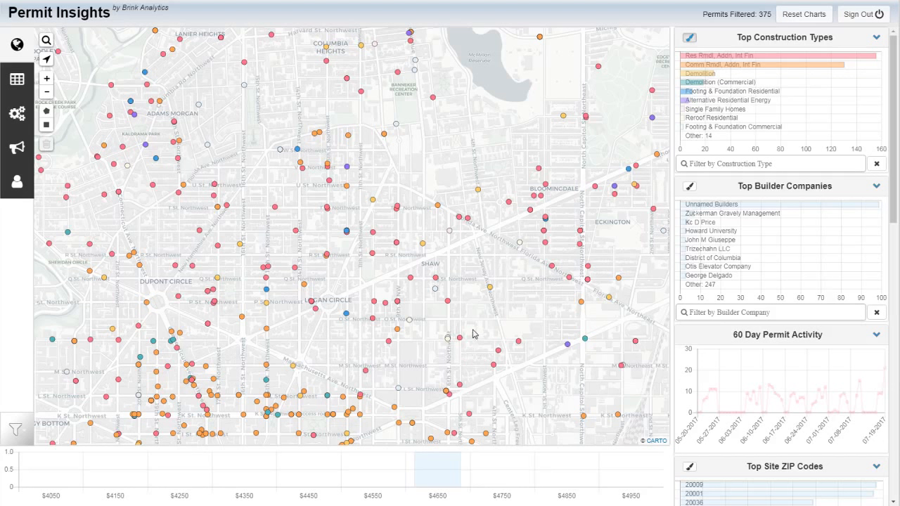
Filter the permits to the Demolition construction type, view the filtered records as a table and return to the map
mouse_move(694, 85)
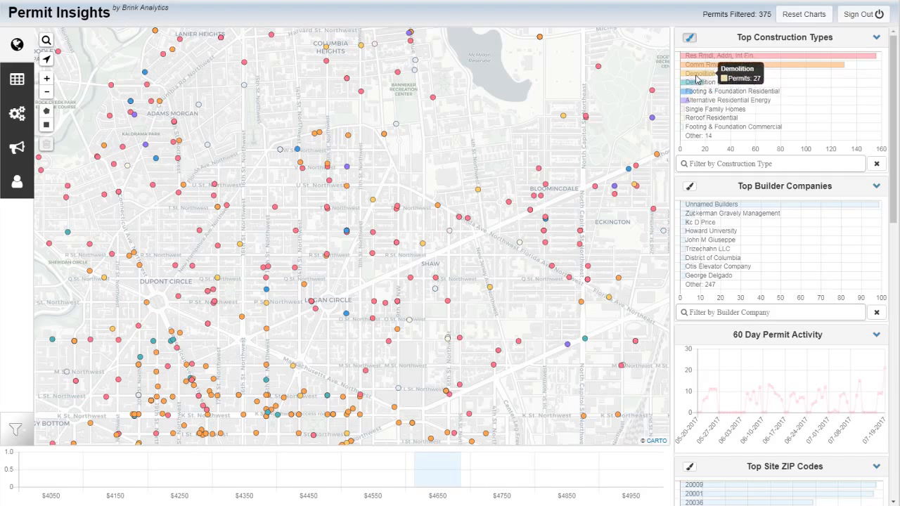
click(698, 78)
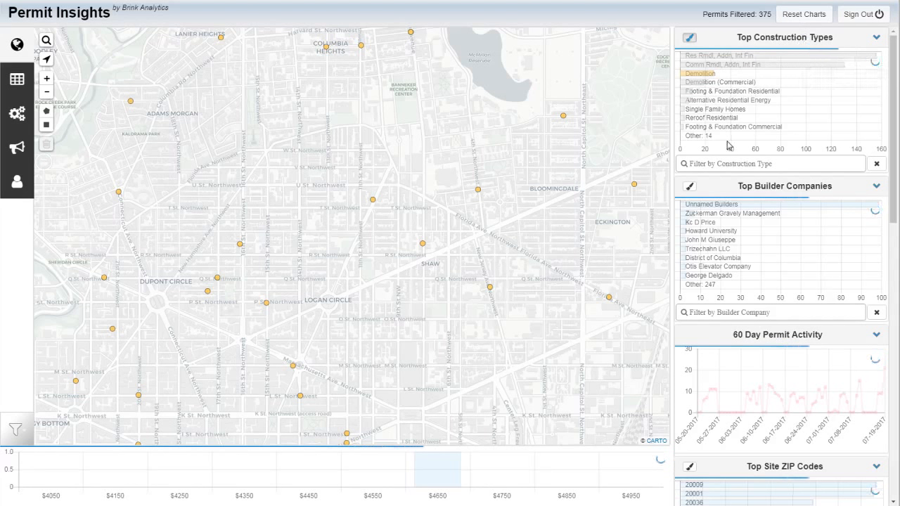
mouse_move(723, 67)
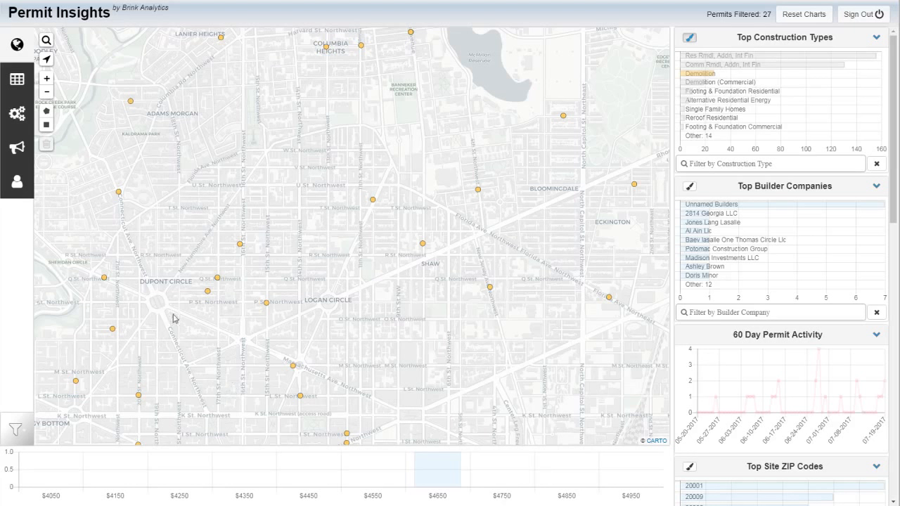
click(18, 83)
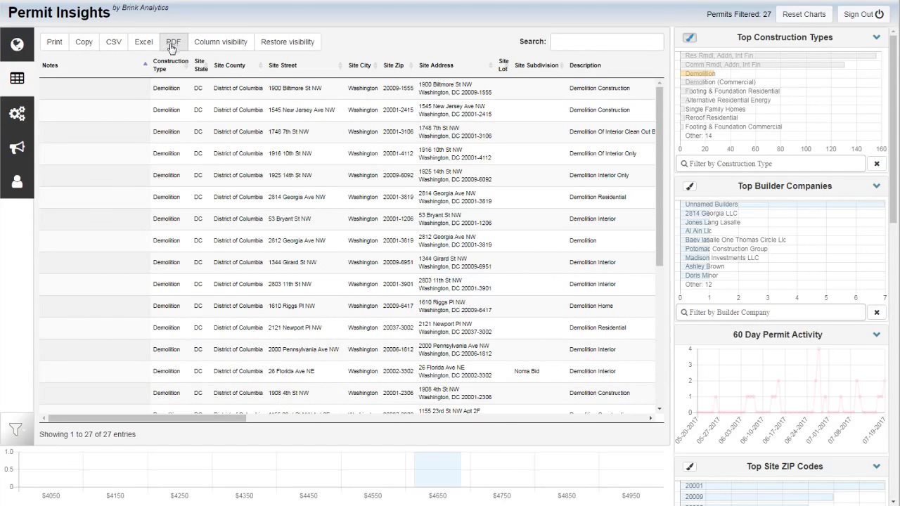
click(16, 43)
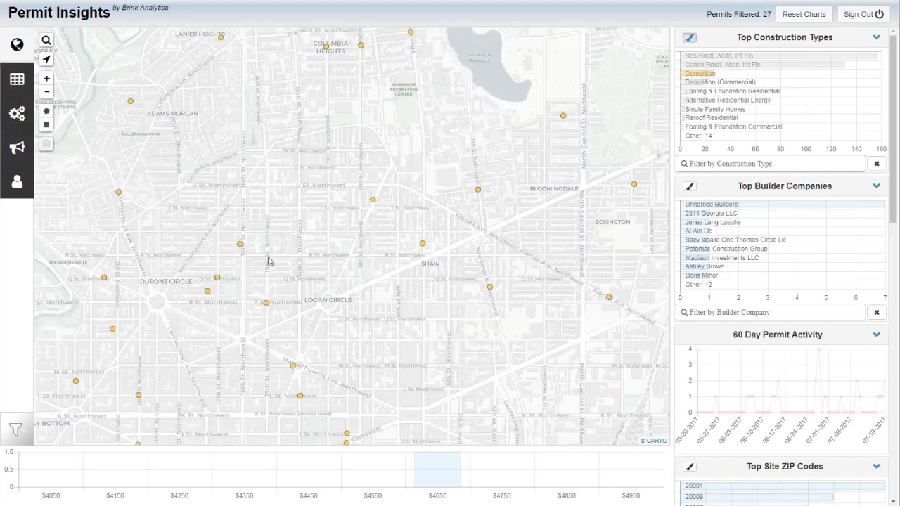
Open the details of the Demolition Home permit on Riggs Place, just west of 16th Street Northwest
drag(278, 273, 290, 255)
scroll(279, 208, up, 1)
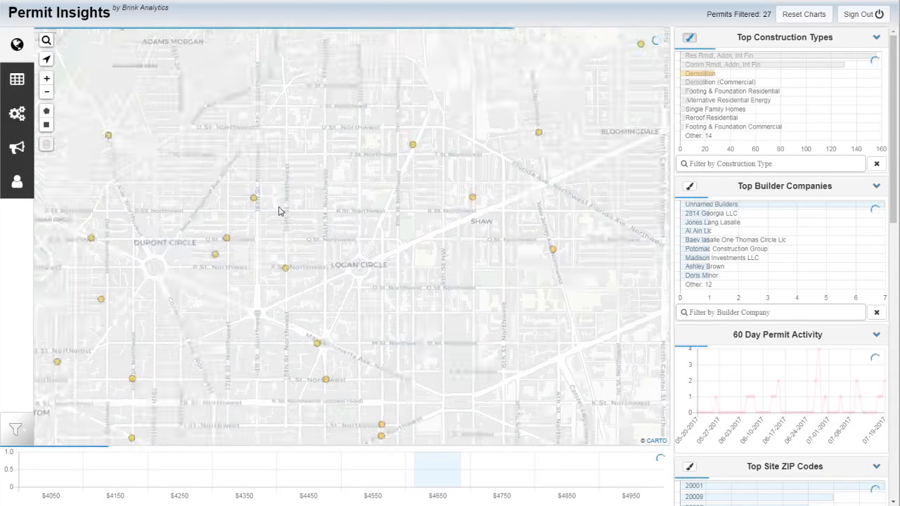
scroll(275, 210, up, 1)
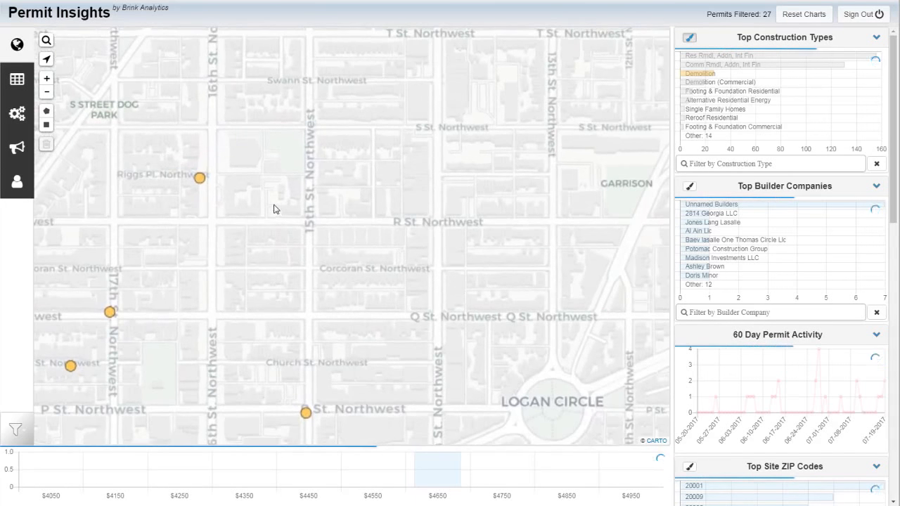
drag(235, 241, 299, 158)
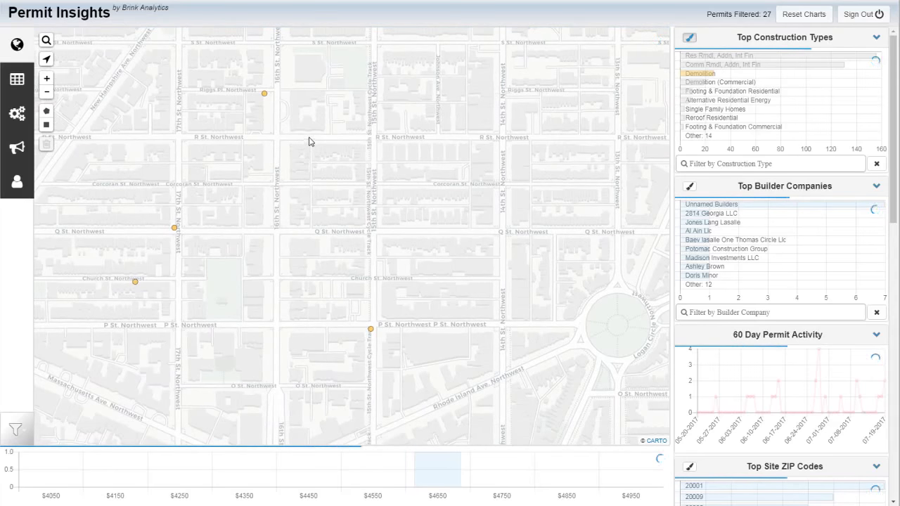
mouse_move(264, 95)
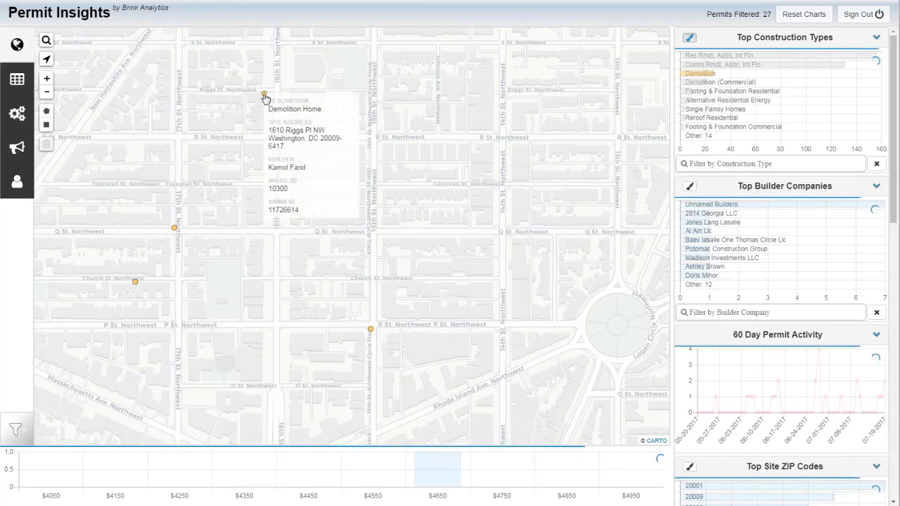
click(264, 95)
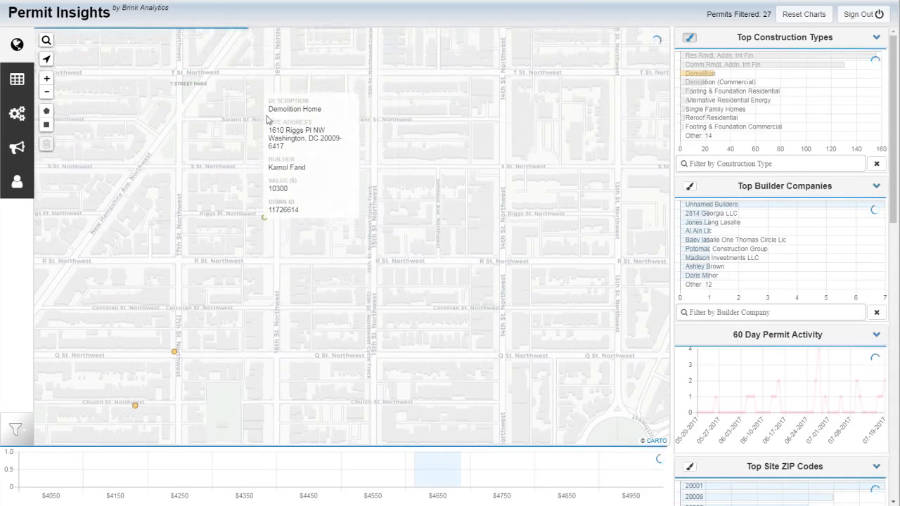
Add the note "4/8/18: Not a good fit" to the Demolition Home permit, save it and close the permit details
click(302, 214)
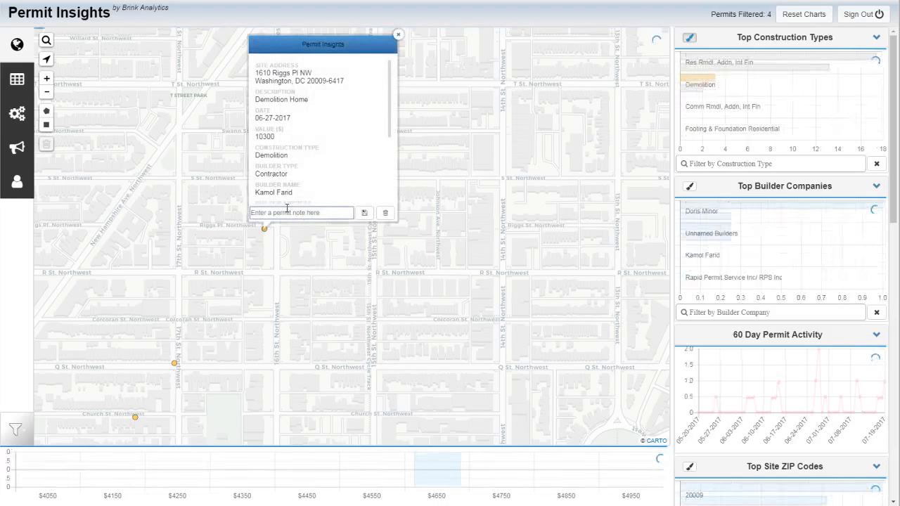
text(4/8/18: Not a good fit)
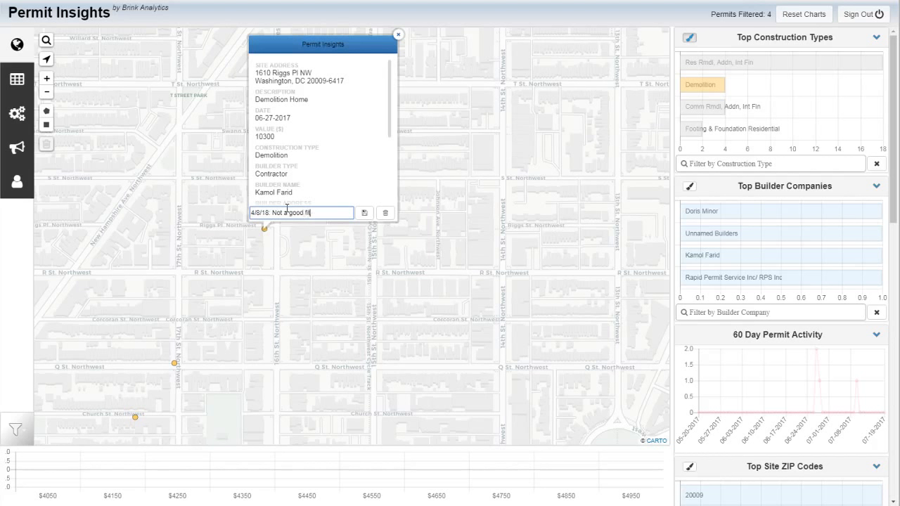
click(364, 213)
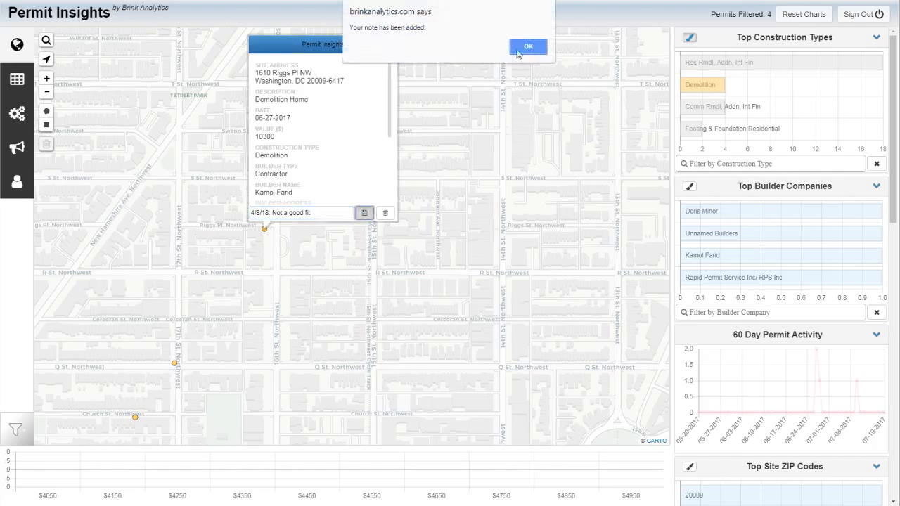
click(529, 48)
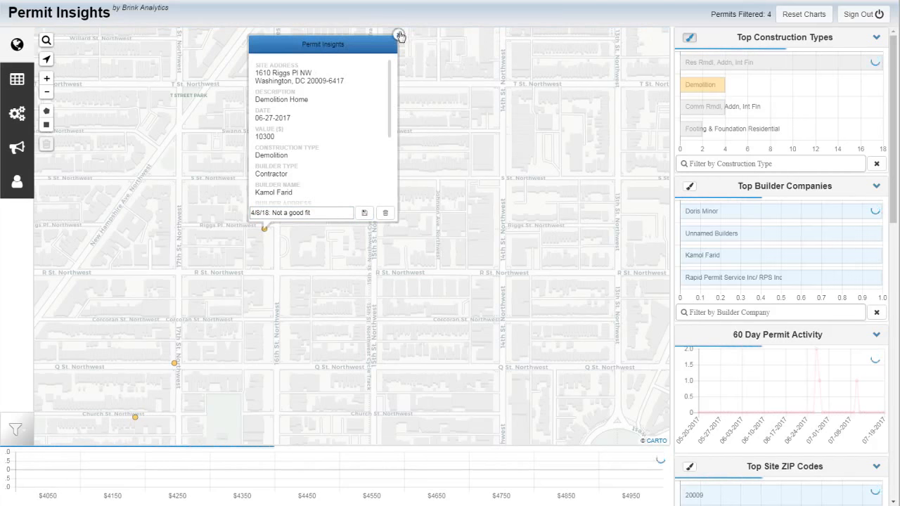
click(398, 35)
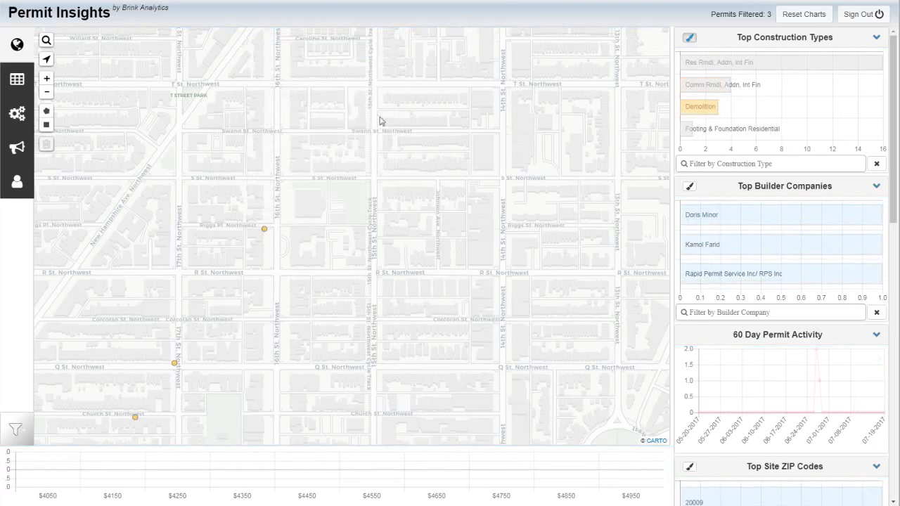
Examine the note on the Demolition Interior permit at 17th and Q Street Northwest and close its details
drag(343, 398, 286, 104)
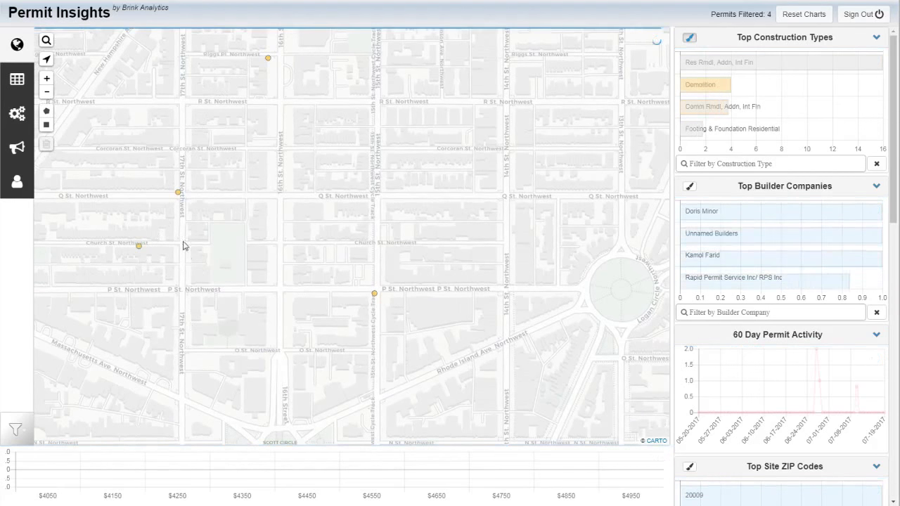
click(178, 194)
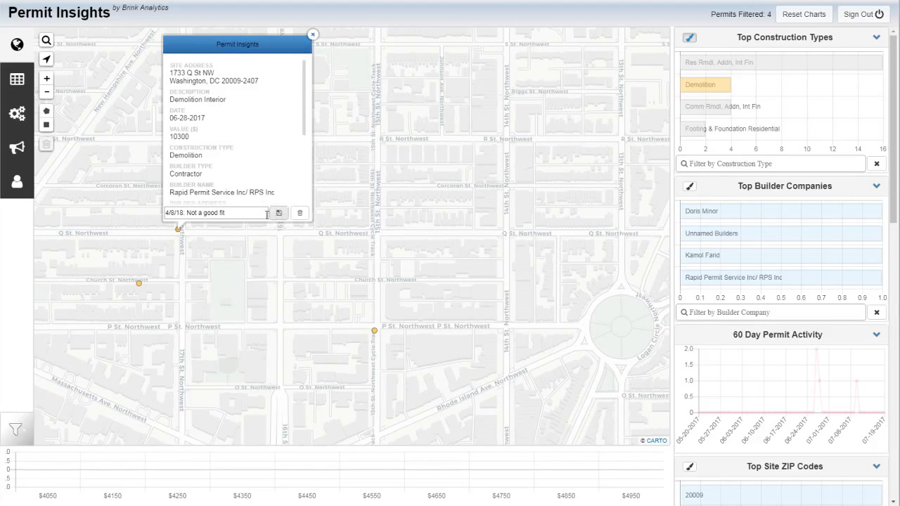
click(314, 37)
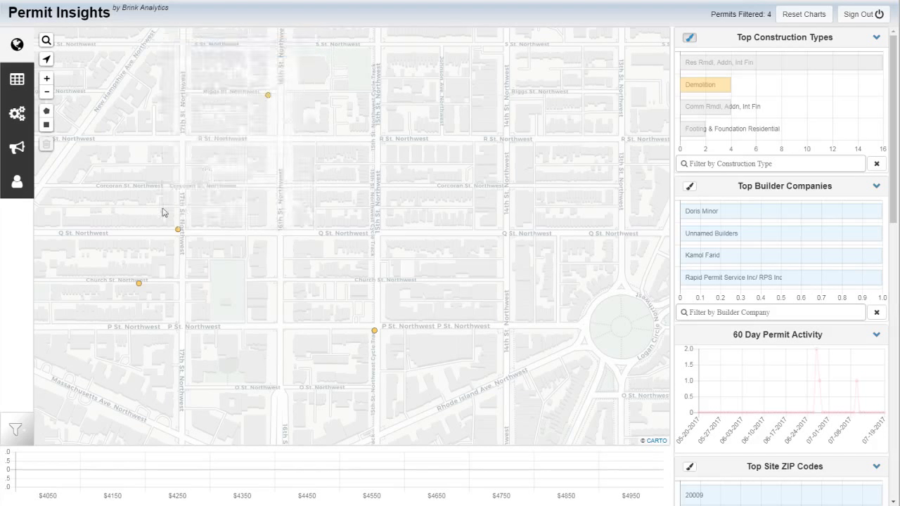
Append the contact's phone number to the follow-up note on the Church Street demolition permit, save the note and close the details
click(139, 284)
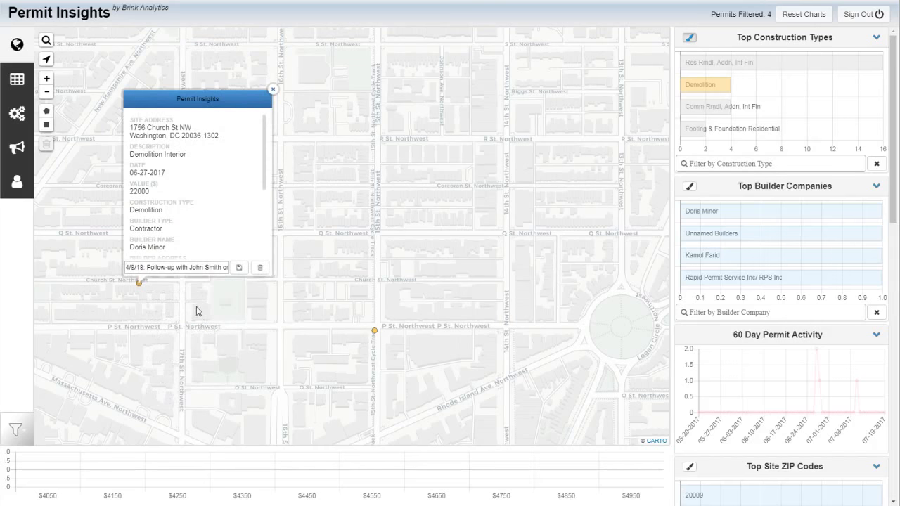
drag(140, 270, 231, 272)
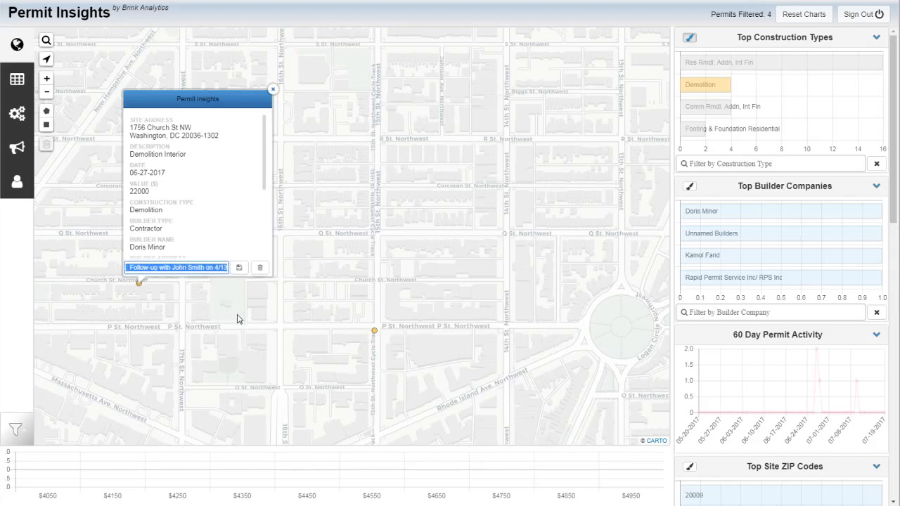
click(214, 273)
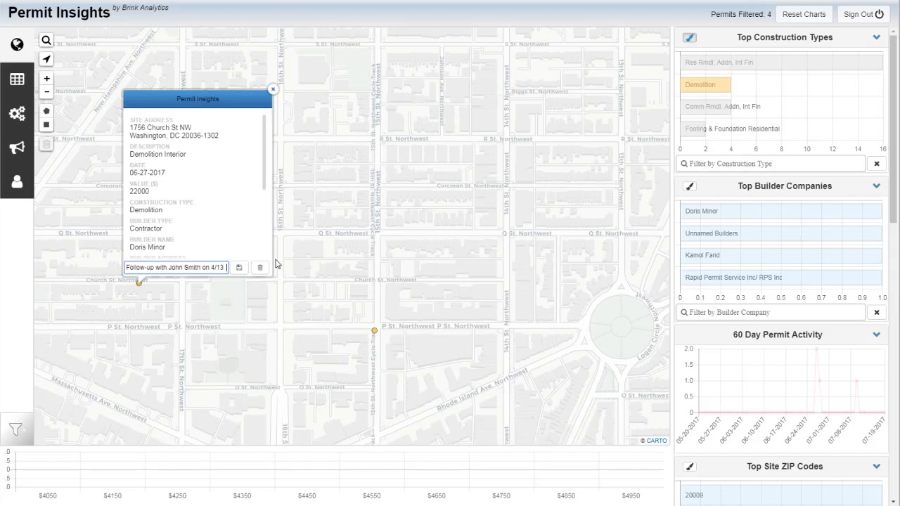
text(555-1212)
click(239, 270)
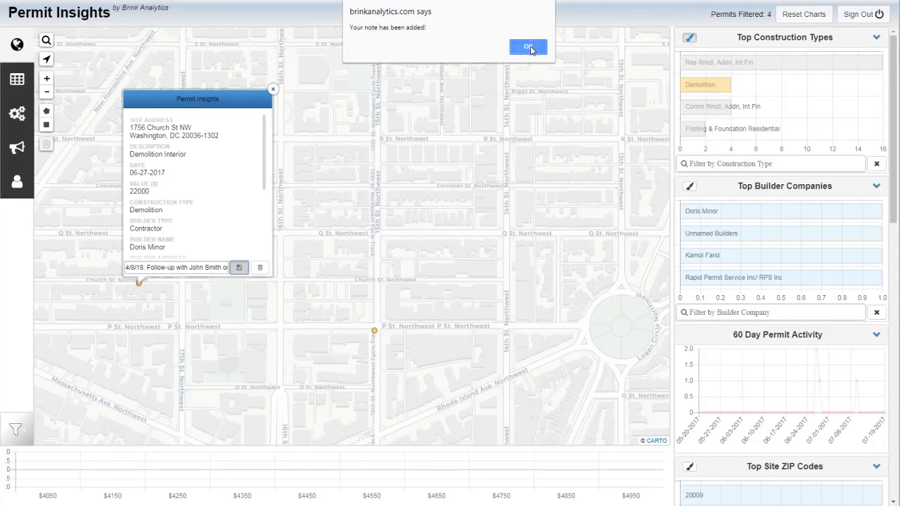
click(529, 47)
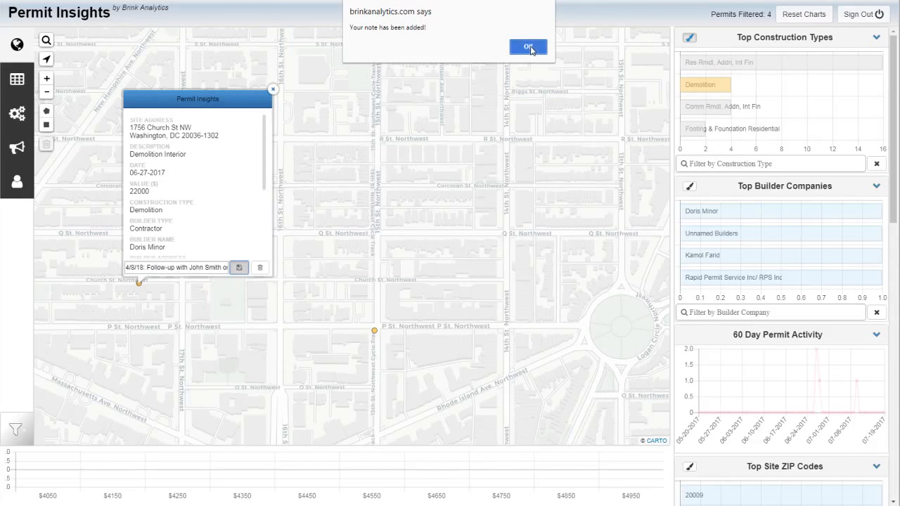
click(272, 92)
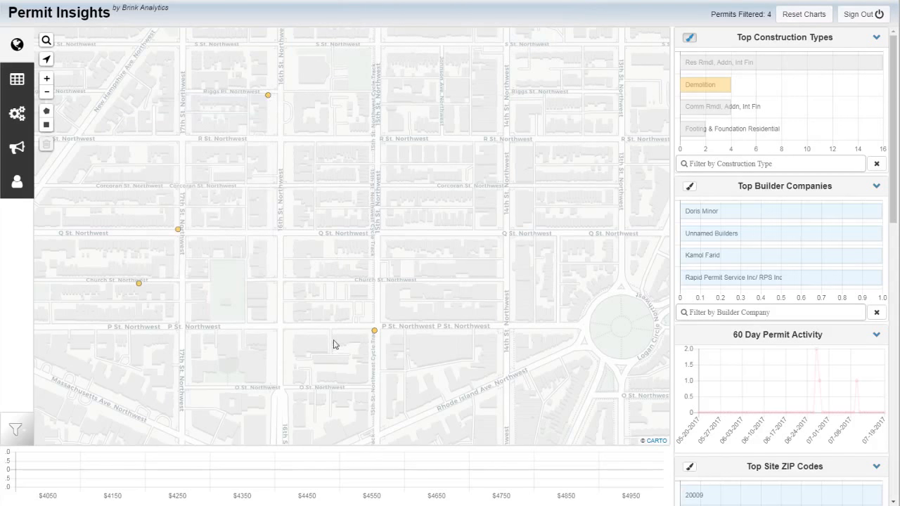
Review the "Research title information" note on the Demolition Construction permit on P Street, save it and close the details
click(375, 332)
mouse_move(365, 314)
mouse_down()
mouse_move(474, 319)
mouse_move(363, 324)
mouse_up()
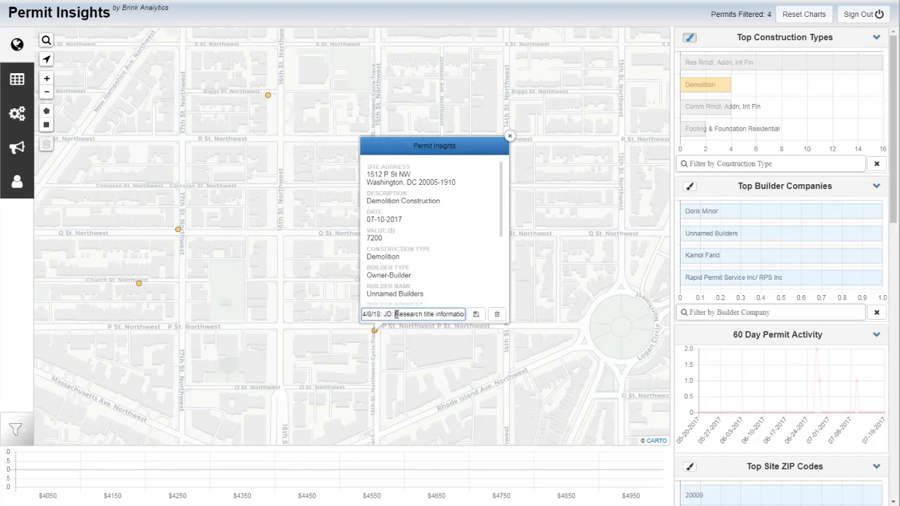
drag(393, 314, 464, 314)
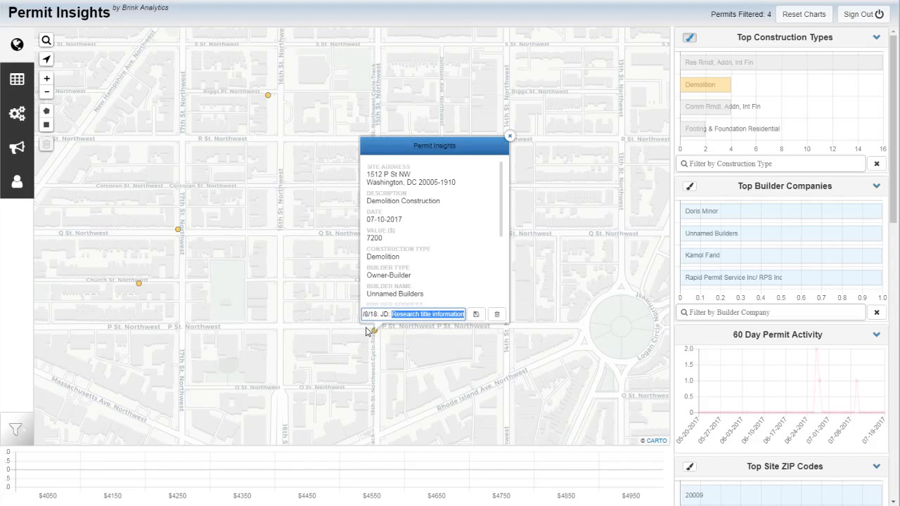
click(477, 317)
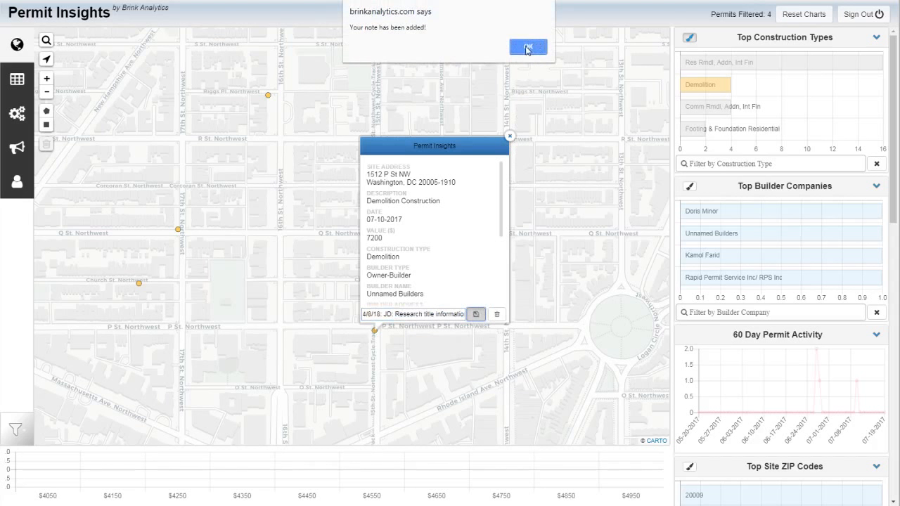
click(528, 48)
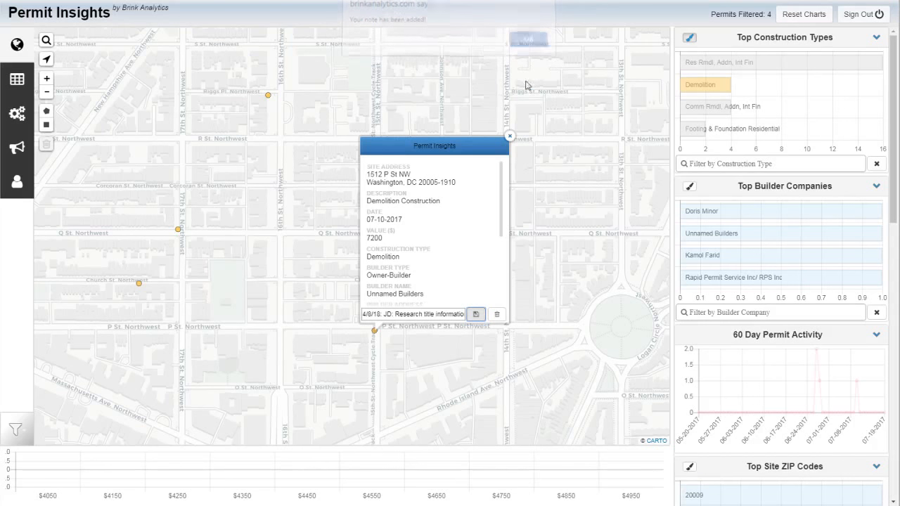
click(510, 137)
Widen the map to the surrounding neighbourhoods and filter the permits to those that have Permit Notes
scroll(302, 282, down, 2)
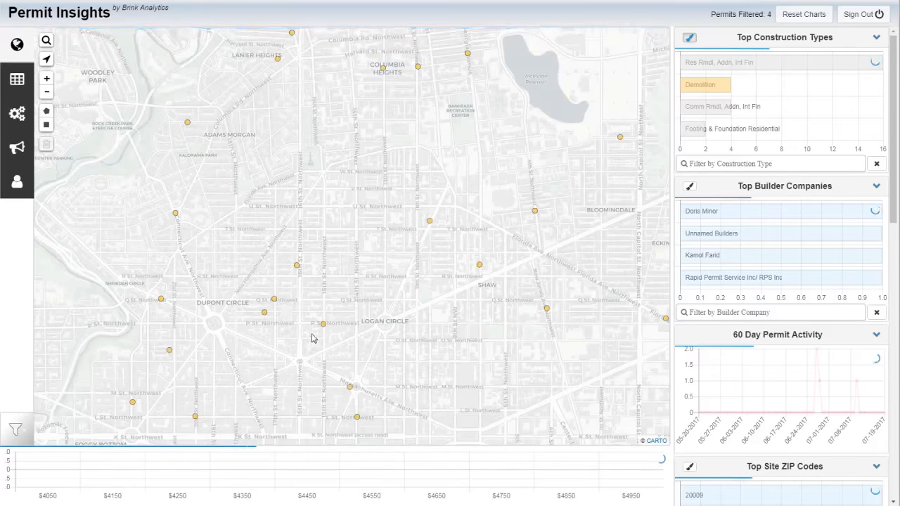
scroll(305, 281, up, 2)
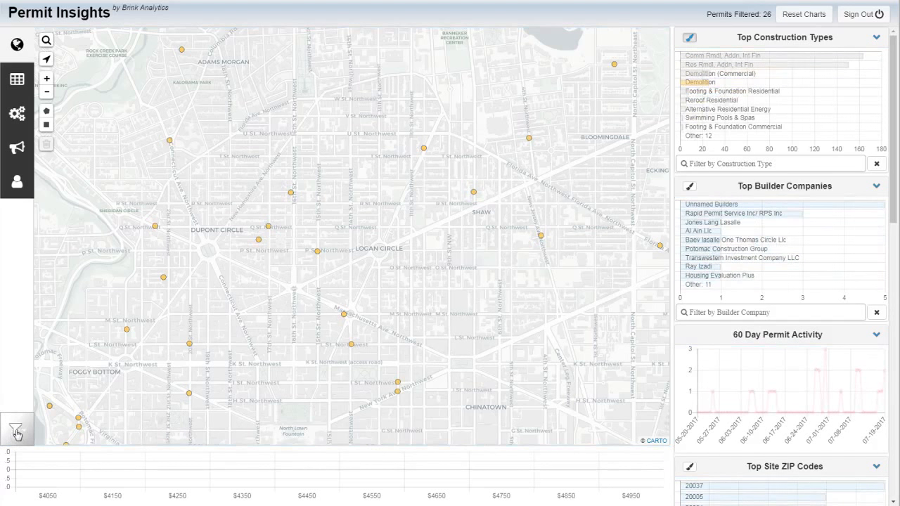
click(17, 432)
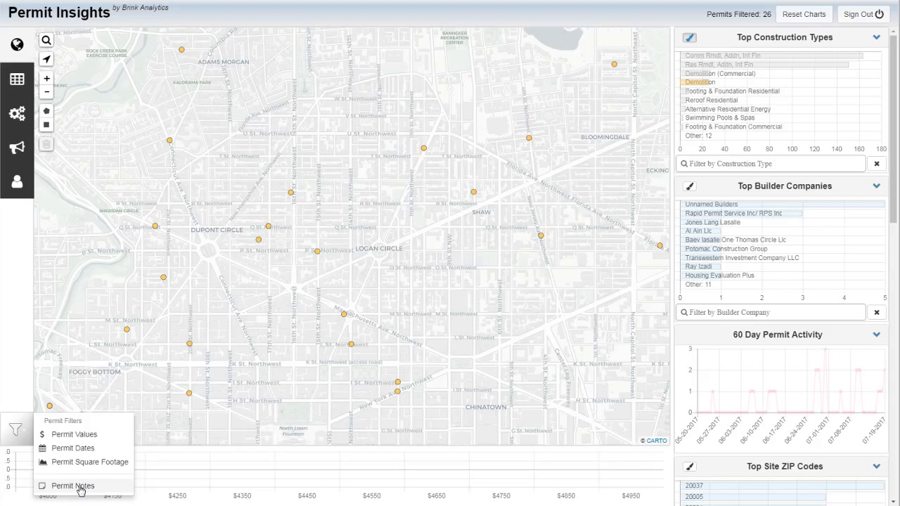
click(79, 486)
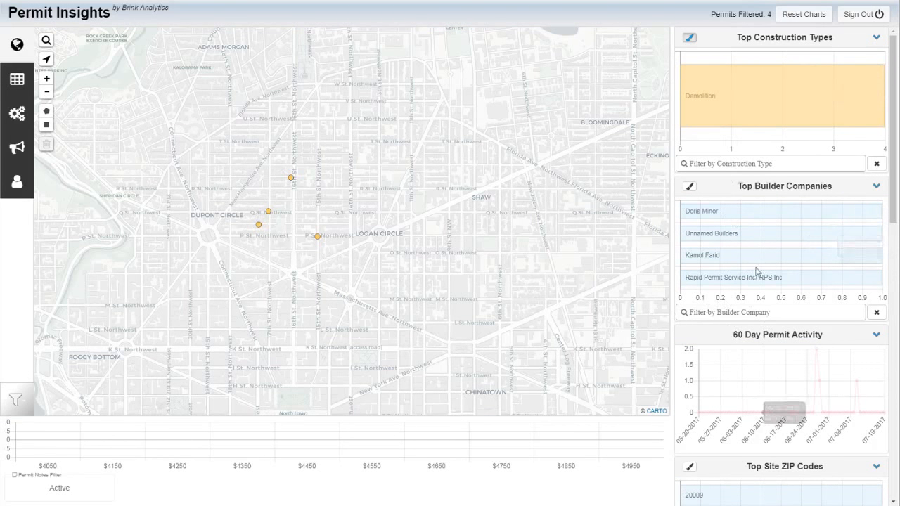
List the permits with notes in the table and sort them by Notes in descending and back in ascending order
click(17, 80)
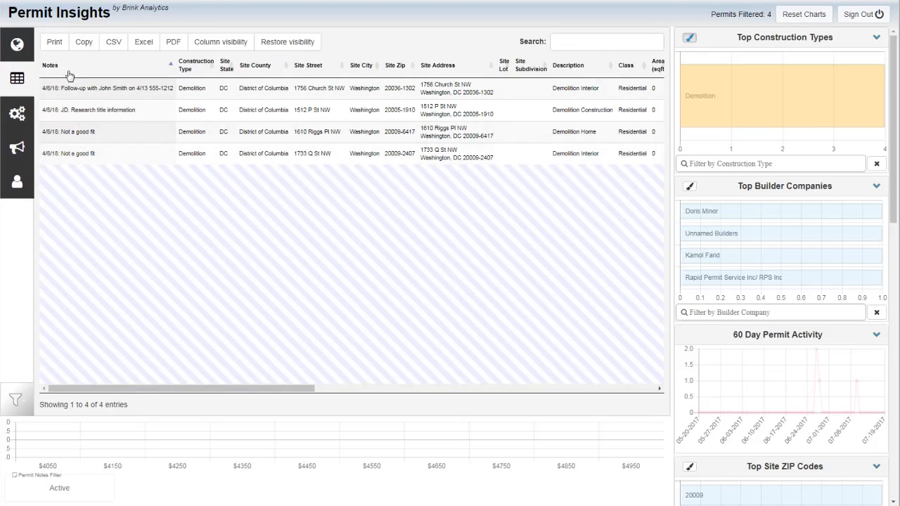
click(169, 71)
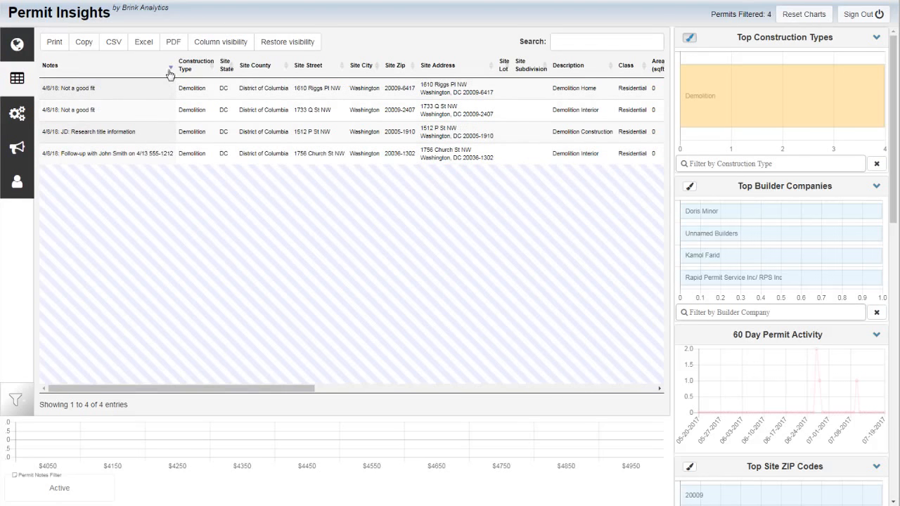
click(171, 71)
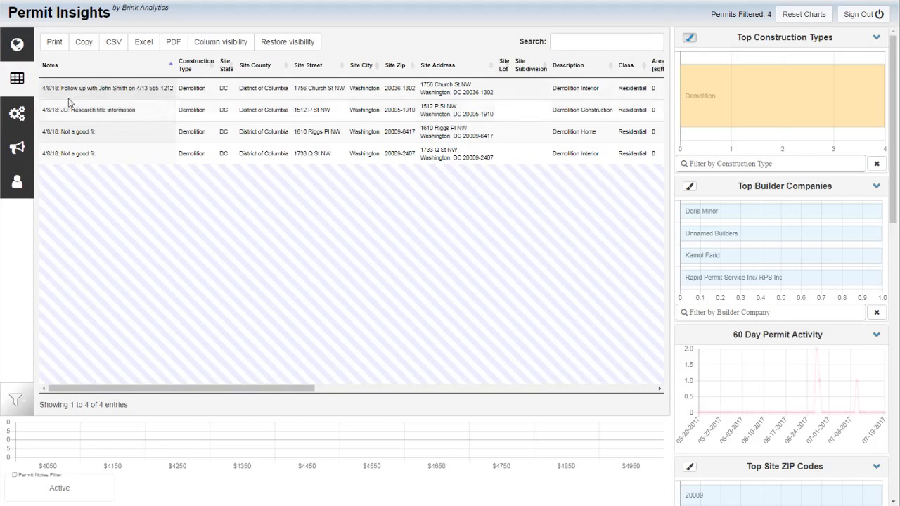
Review the follow-up note in the table, and open and close the Riggs Place demolition permit's details on the map
drag(54, 90, 164, 91)
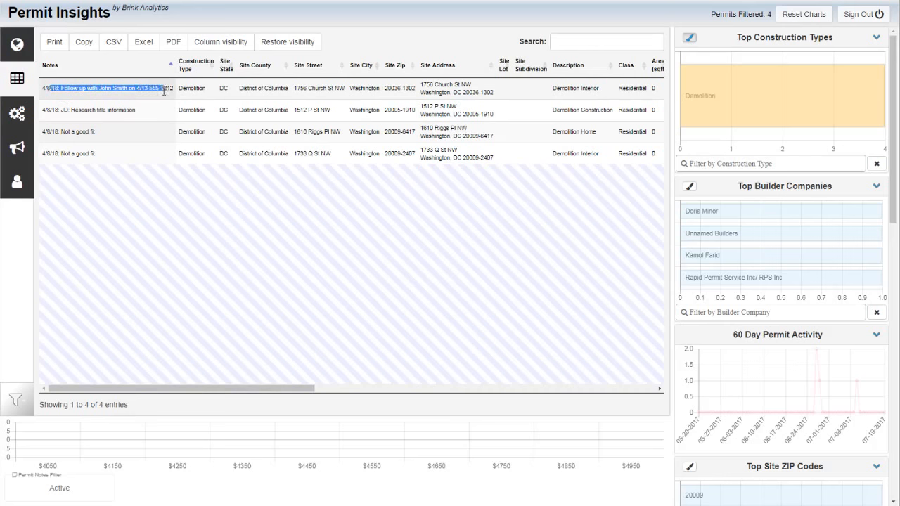
click(104, 97)
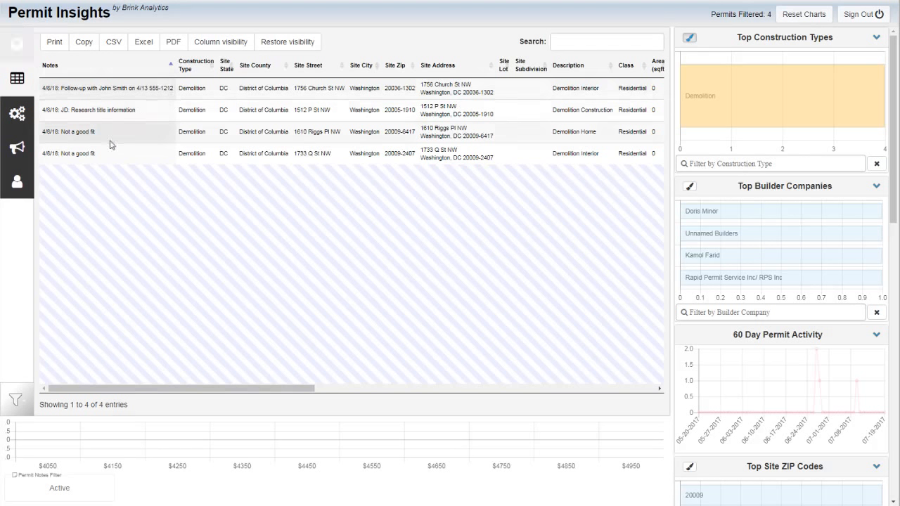
click(8, 47)
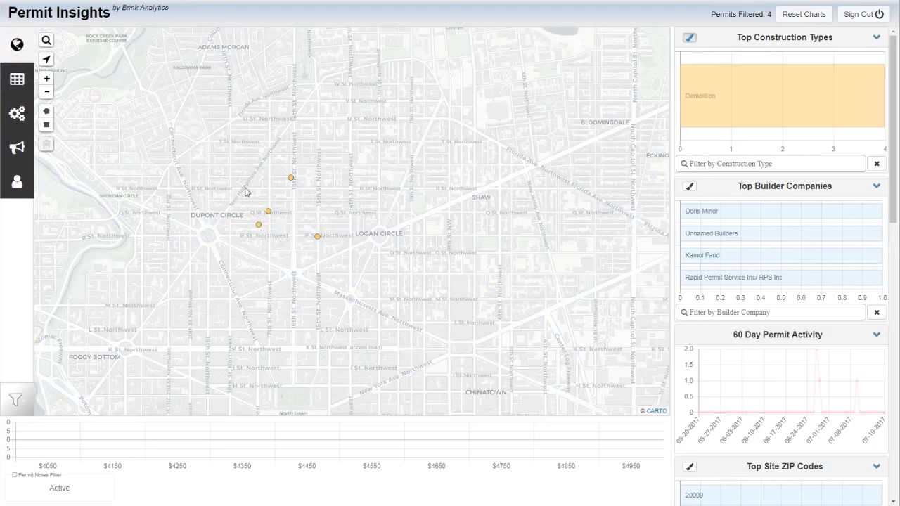
click(291, 179)
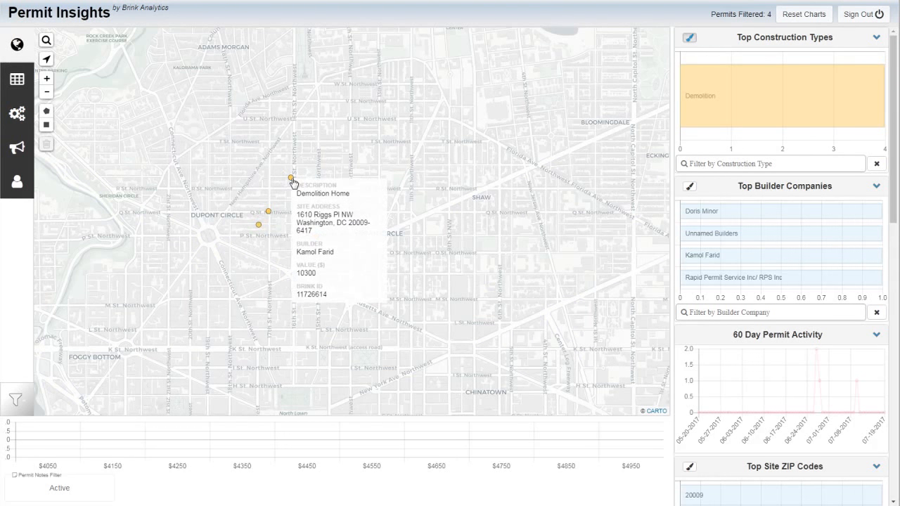
click(291, 178)
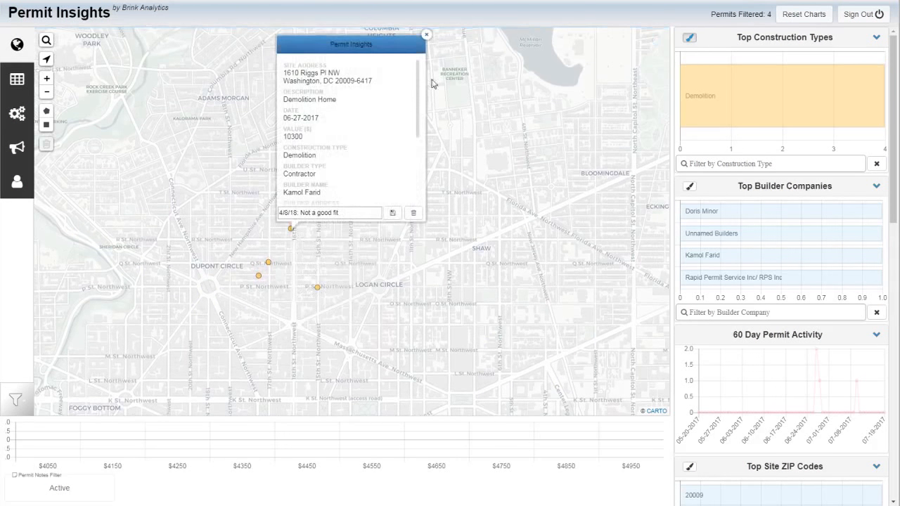
click(426, 34)
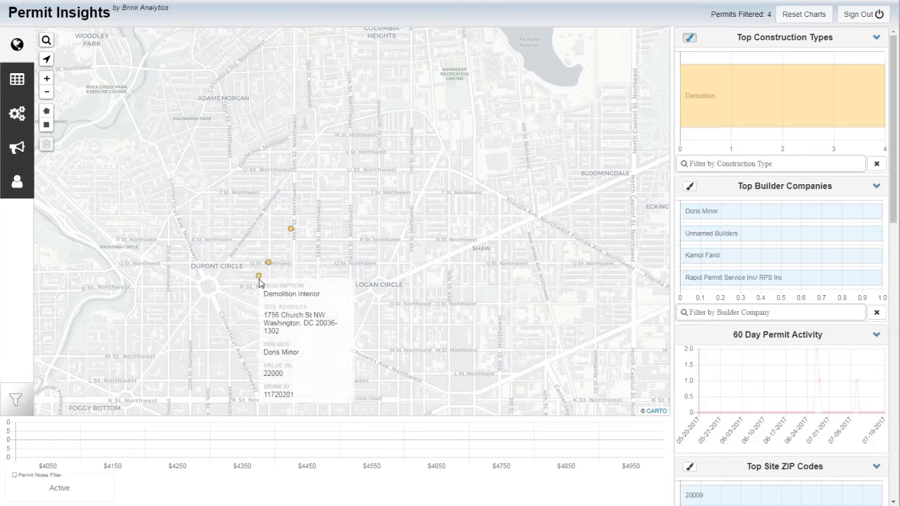
Replace the note on the Church Street demolition permit with "4/13/18: Closed/Lost", save it and close the details
click(260, 278)
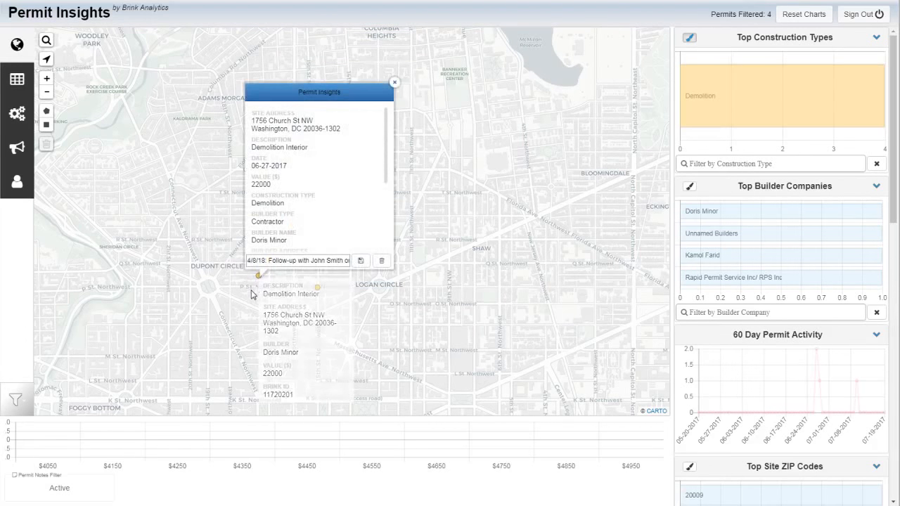
double_click(345, 261)
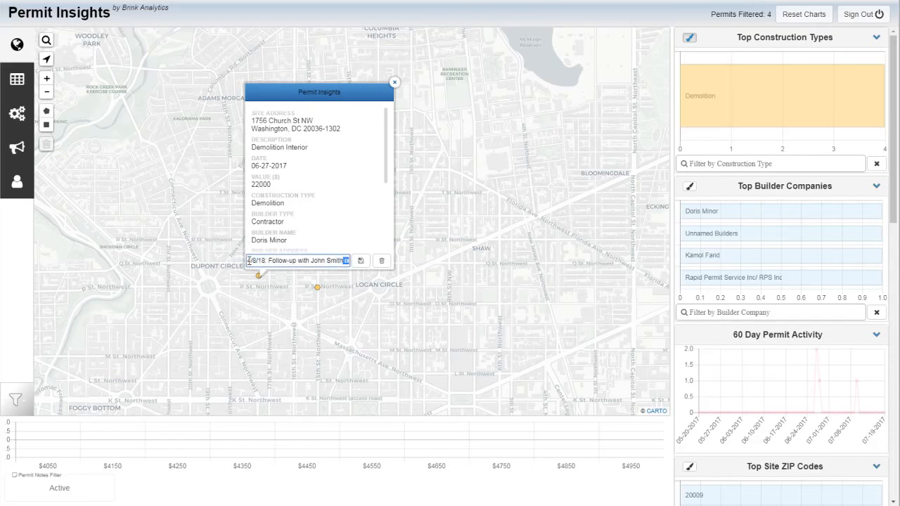
drag(249, 261, 533, 258)
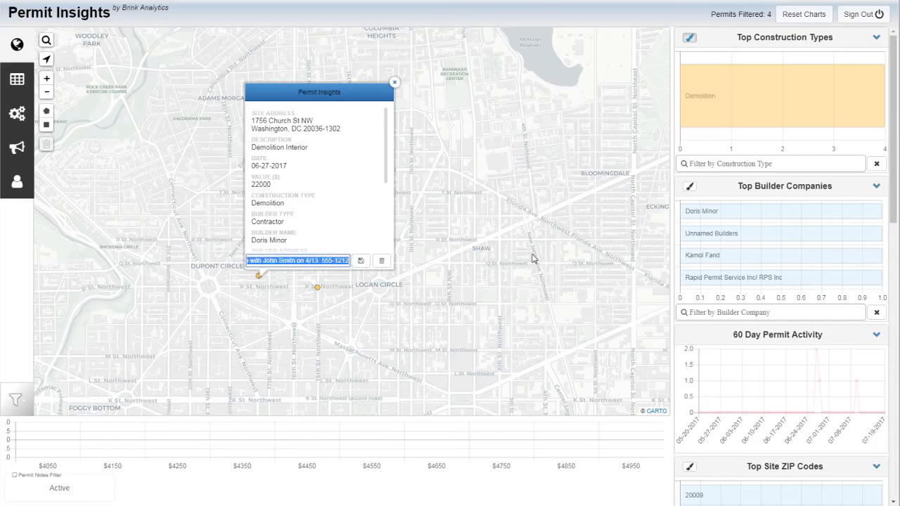
text(4/13/18: Closed)
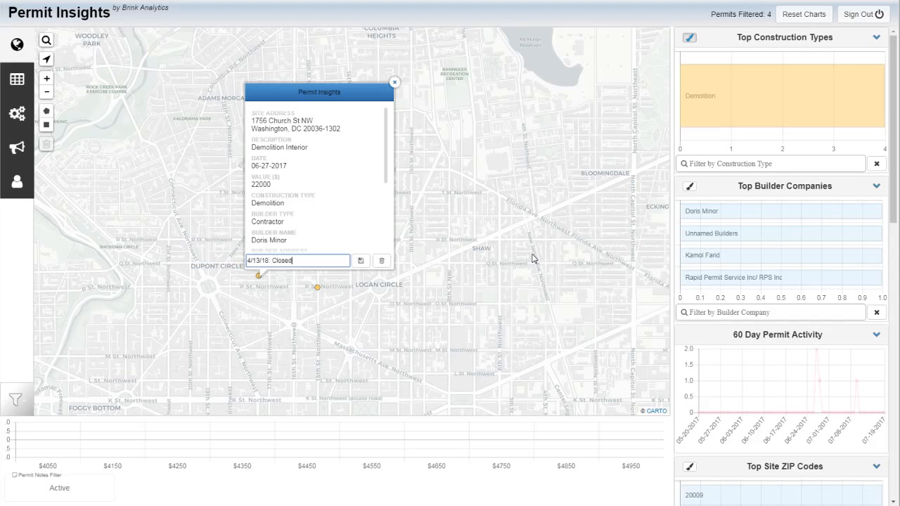
text(/Lost)
click(360, 260)
click(531, 47)
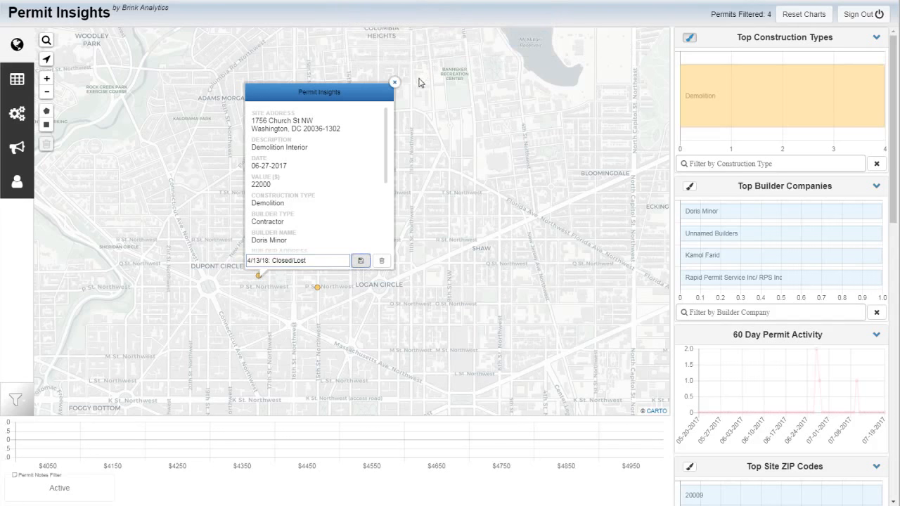
click(393, 83)
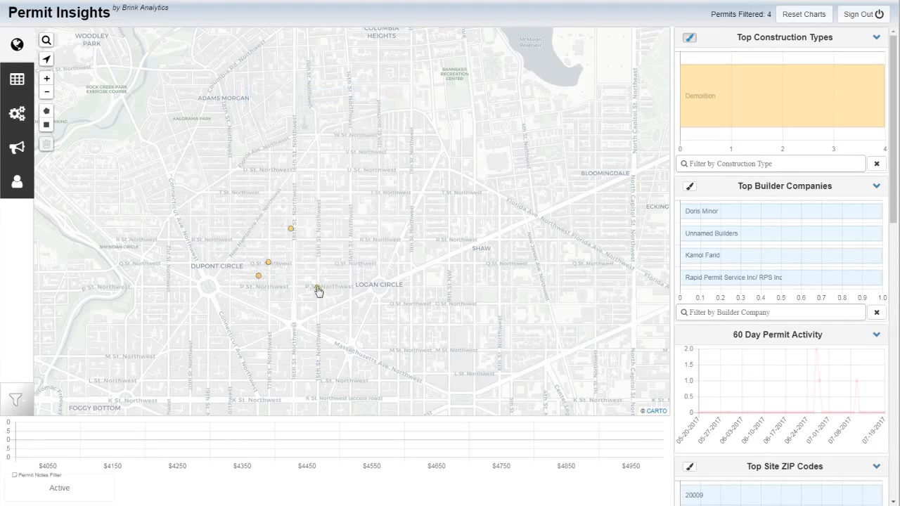
Change the note on the P Street demolition permit to "4/13/18:Move to contracts", save it and close the details
click(317, 288)
drag(347, 271, 292, 274)
click(322, 272)
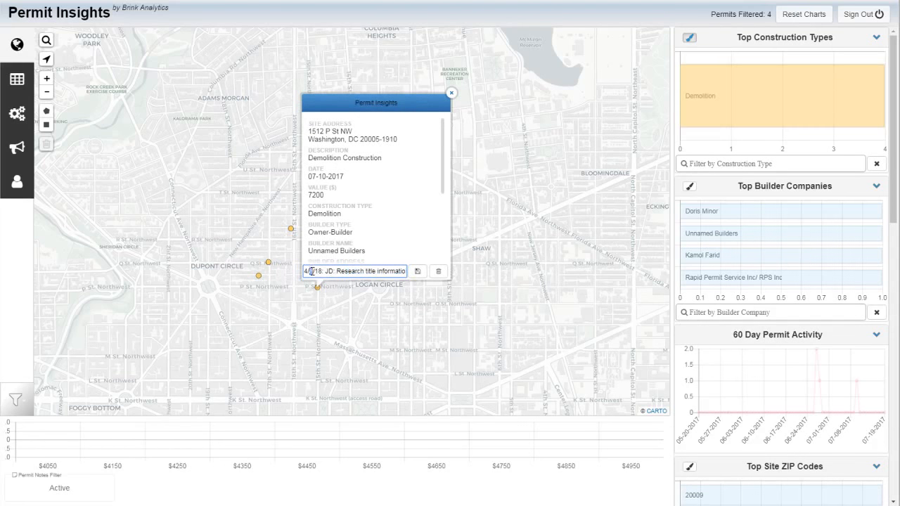
text(10)
drag(328, 271, 458, 278)
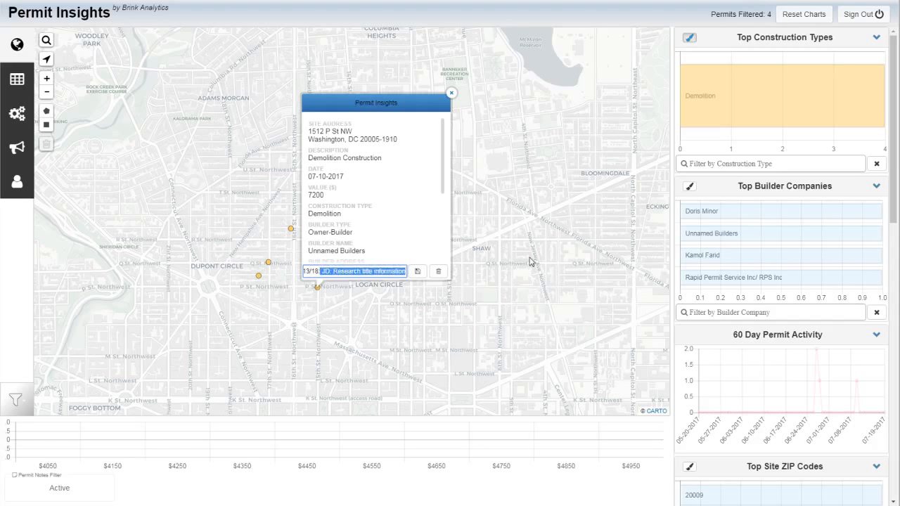
text(Move to contracts)
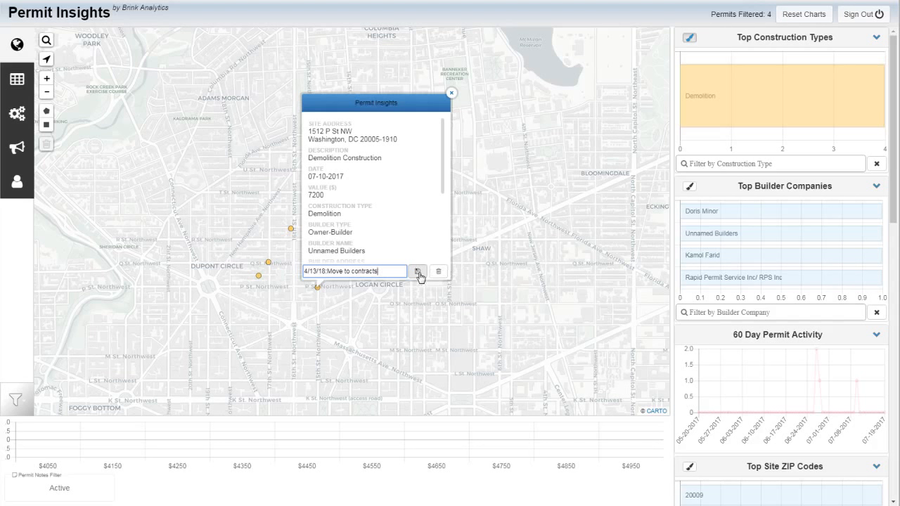
click(418, 272)
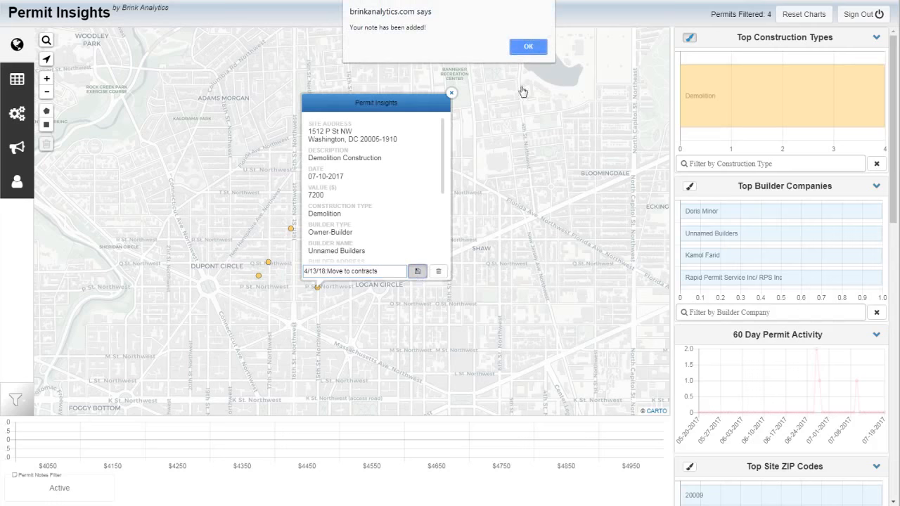
click(526, 45)
click(451, 94)
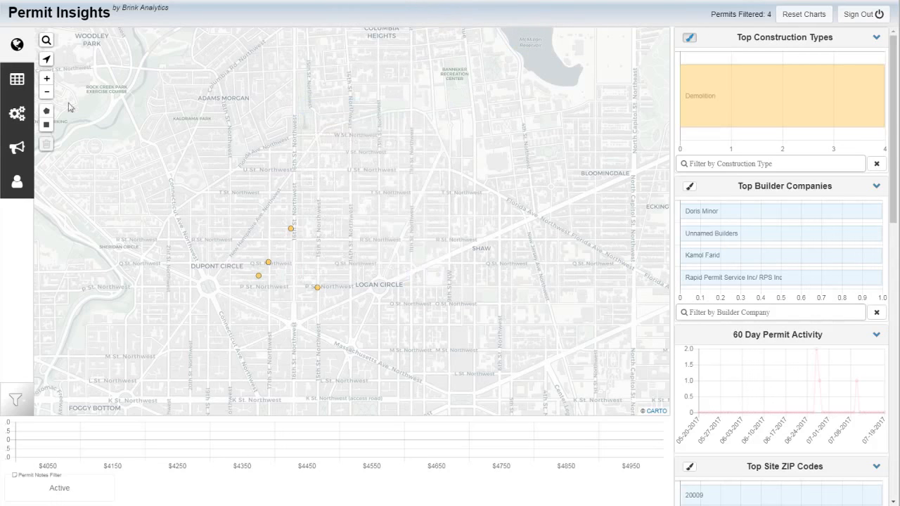
Check the updated notes in the table, return to the map and remove the Permit Notes filter
click(17, 79)
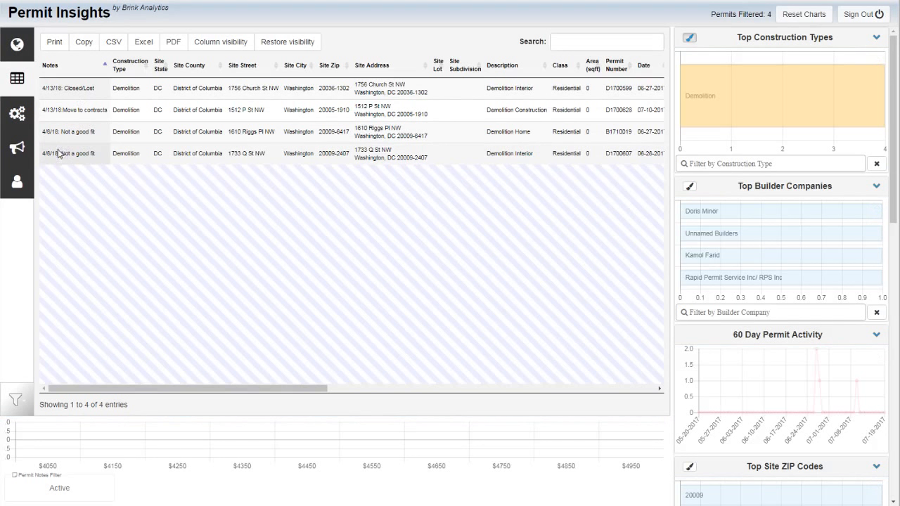
click(16, 45)
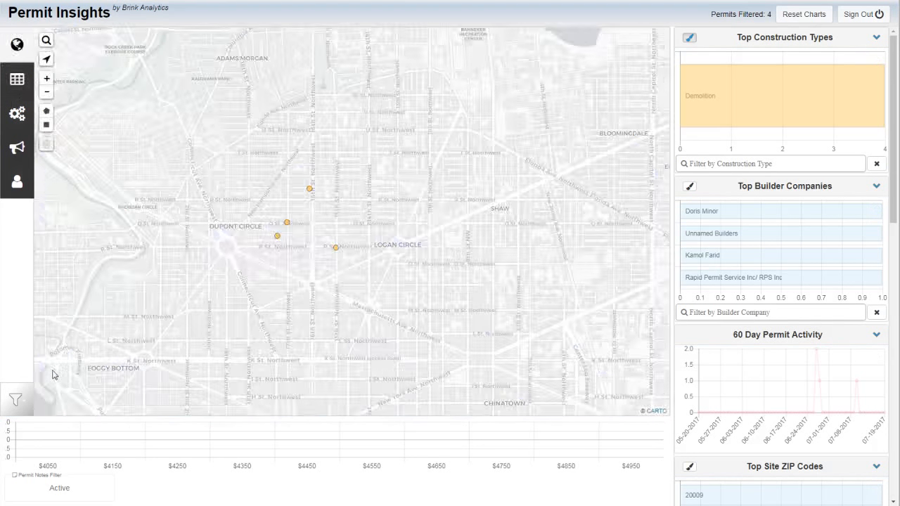
click(25, 413)
click(76, 457)
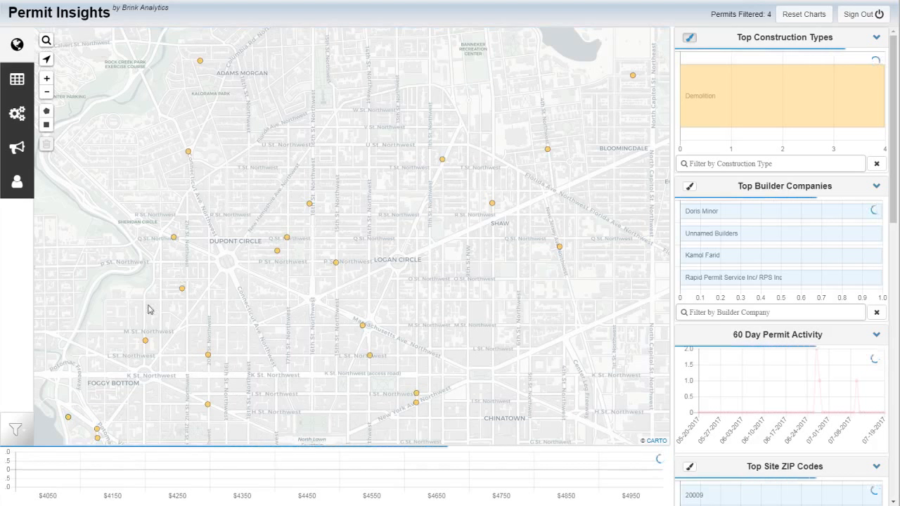
Delete the "Move to contracts" note from the P Street demolition permit and close its details
click(336, 266)
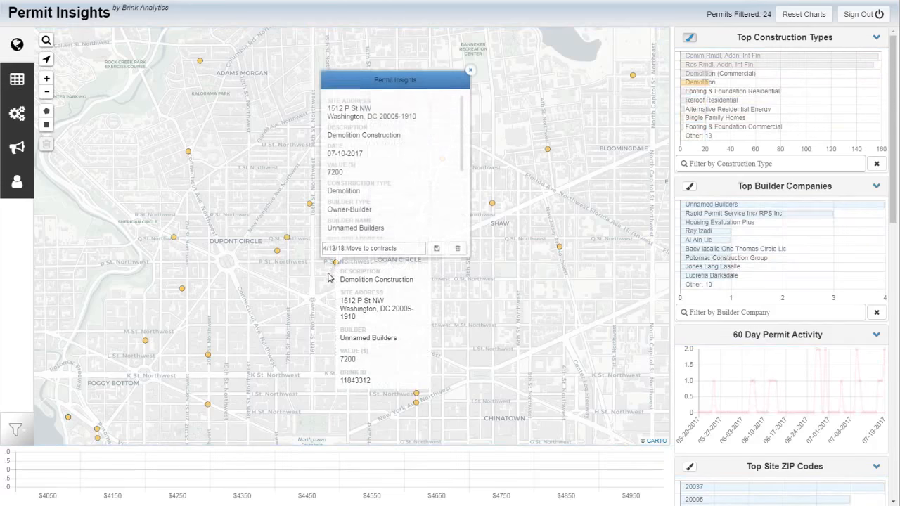
click(458, 252)
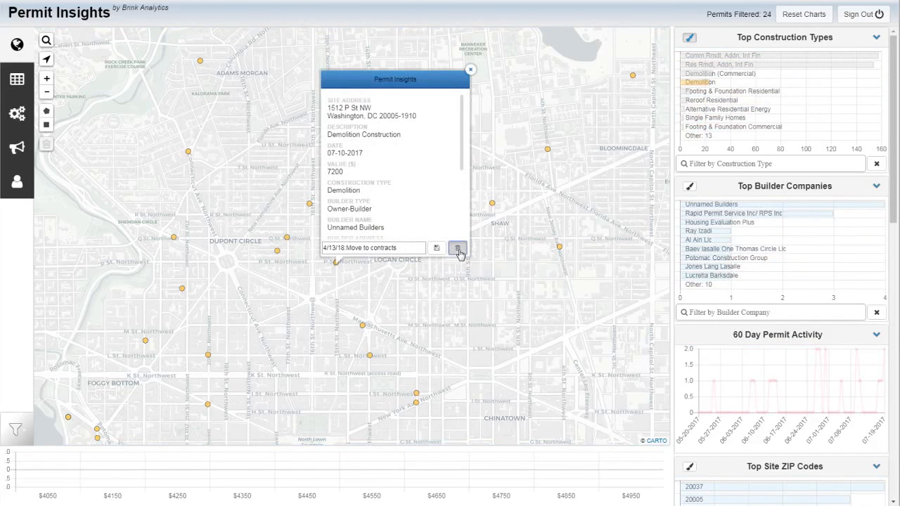
click(528, 48)
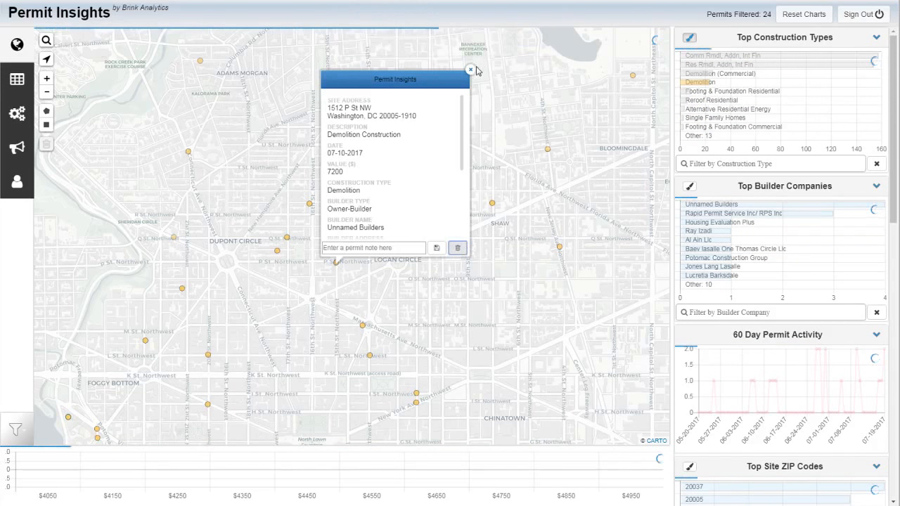
click(470, 70)
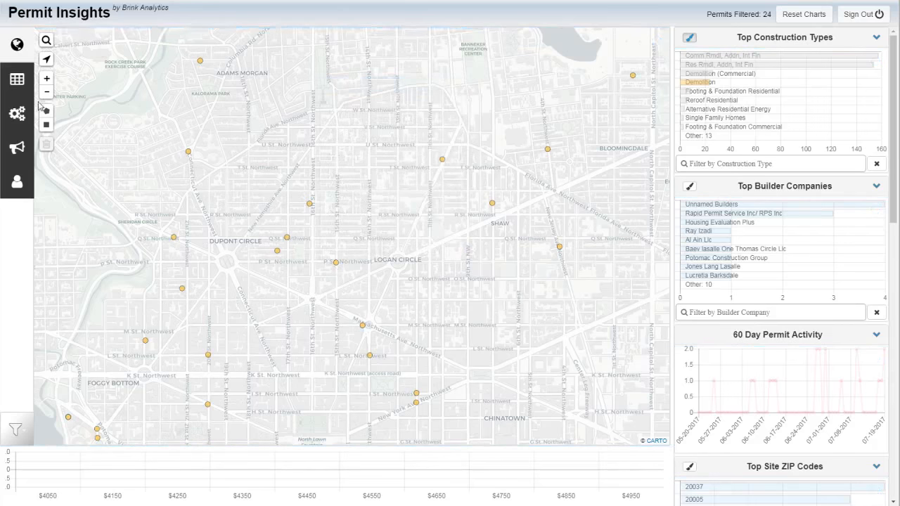
List all demolition permits in the table, sort them by Notes in descending order and return to the map
click(17, 79)
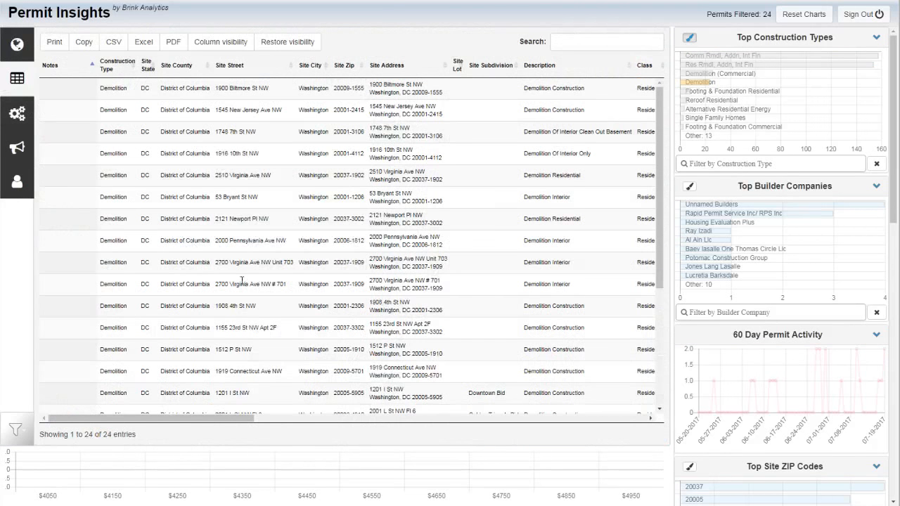
click(92, 65)
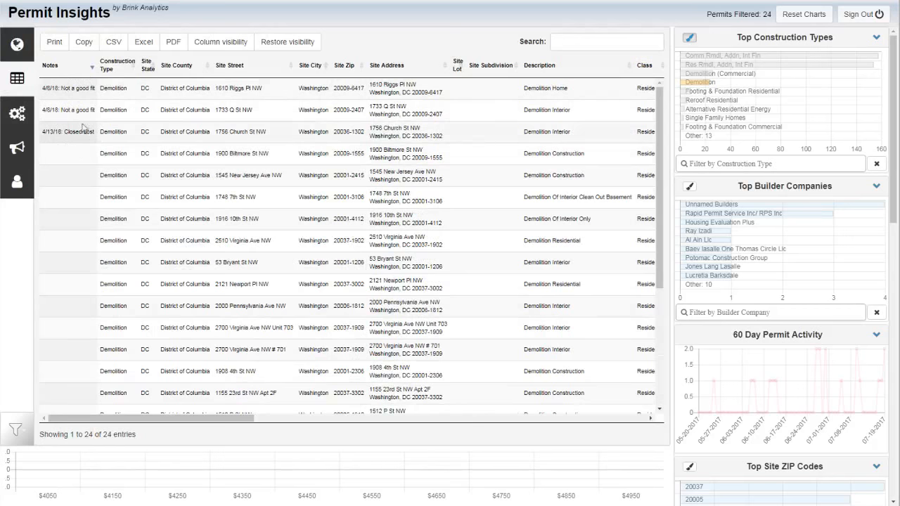
click(18, 44)
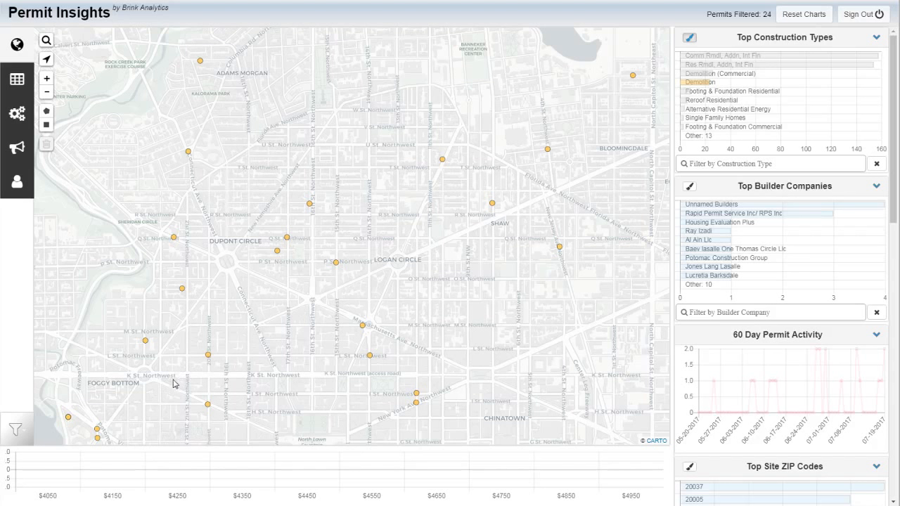
Filter the permits to those with Permit Notes again, check them in the table and return to the map
click(20, 433)
click(80, 488)
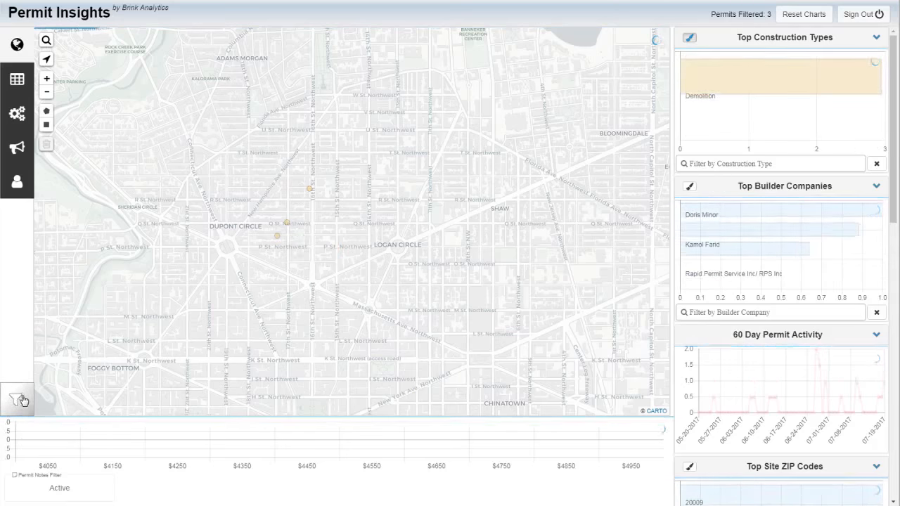
click(14, 84)
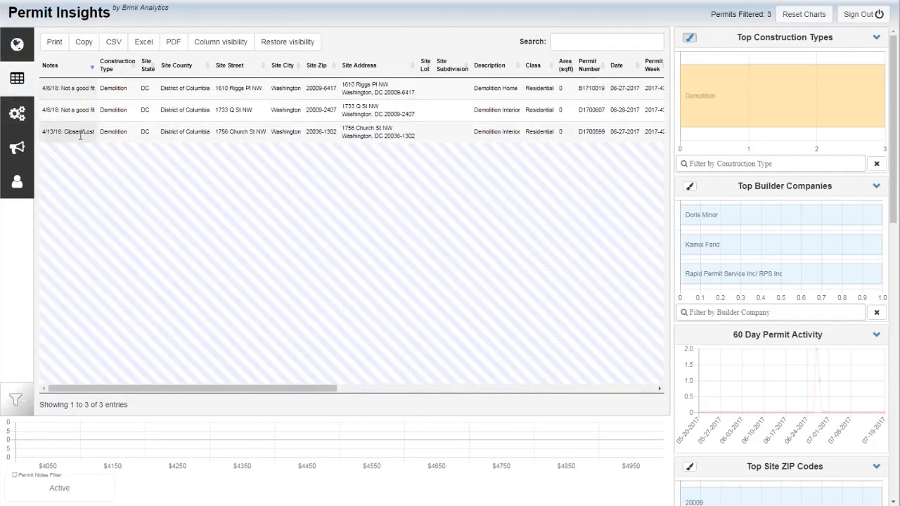
click(15, 46)
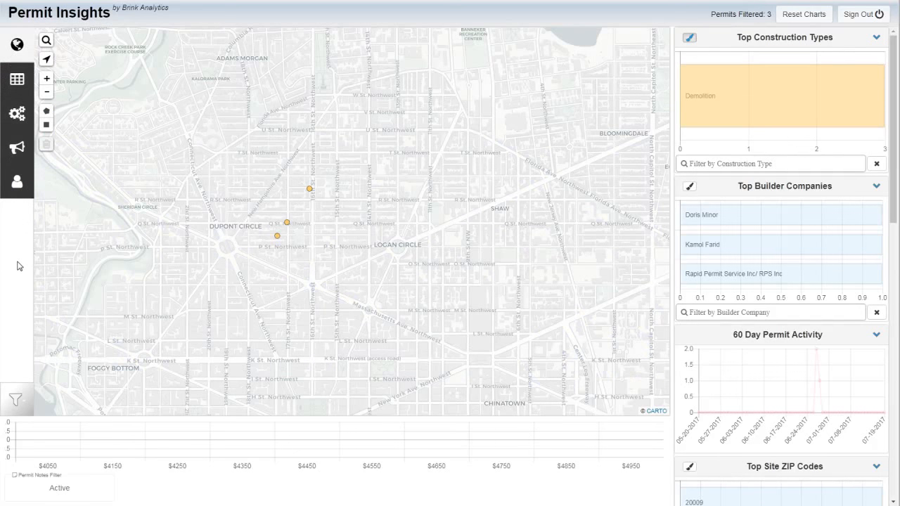